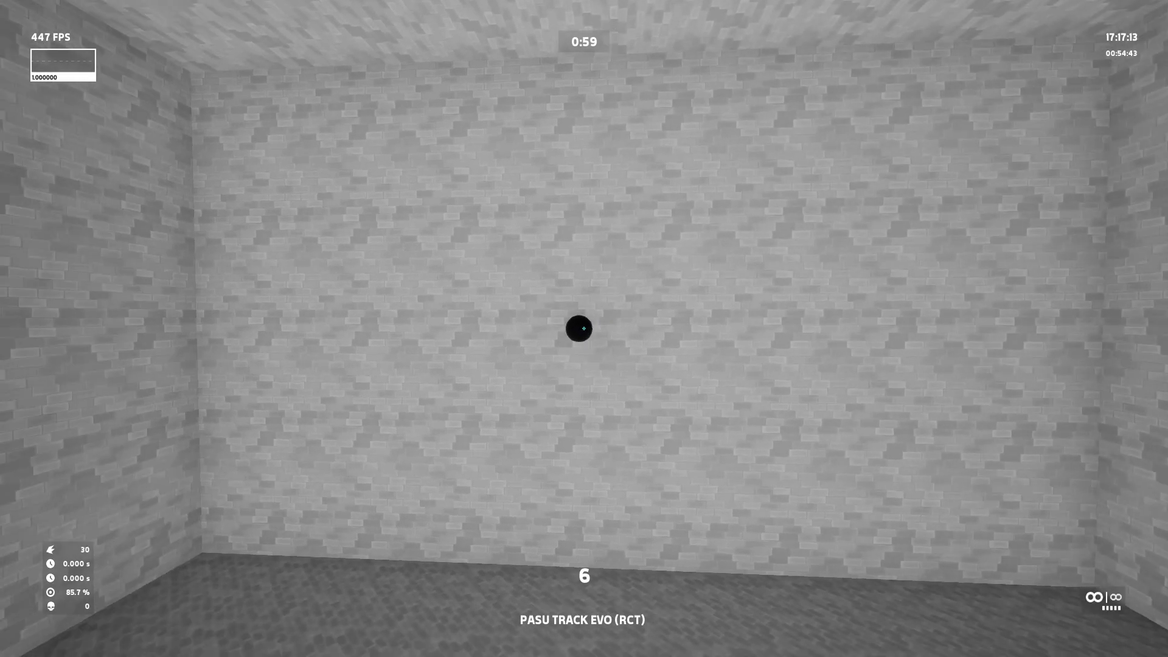
- Track the moving black sphere with the crosshair until time expires, ending at score 443
{"action": "left_click_drag", "start_coordinate": [585, 329], "coordinate": [542, 336]}
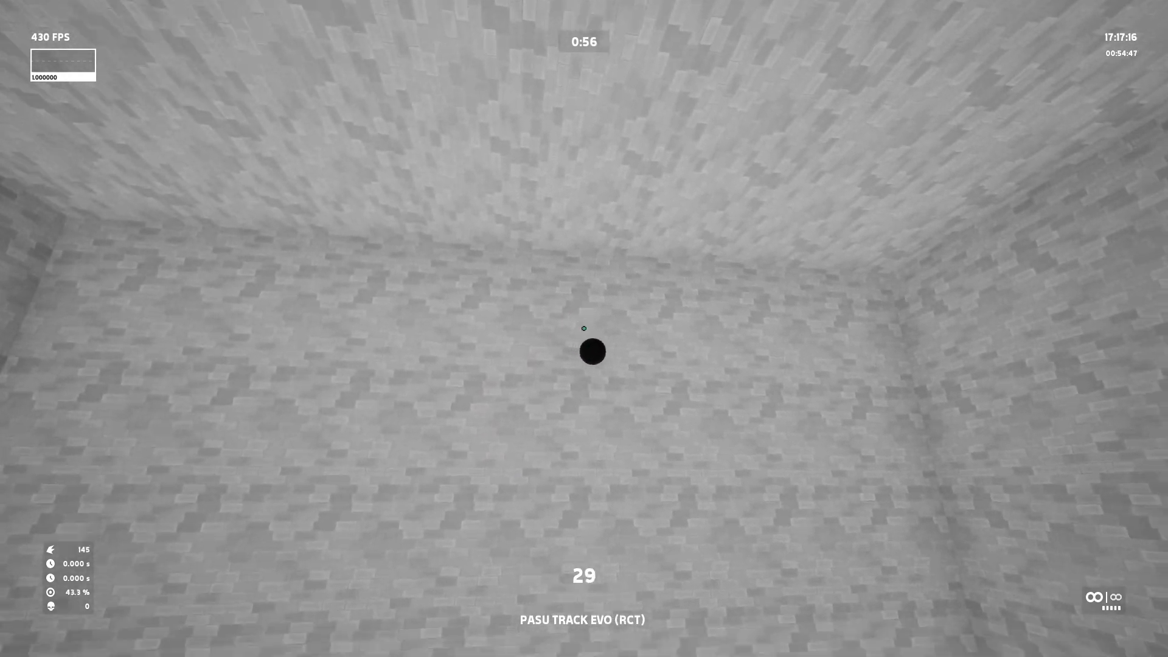
{"action": "left_click_drag", "start_coordinate": [584, 329], "coordinate": [590, 324]}
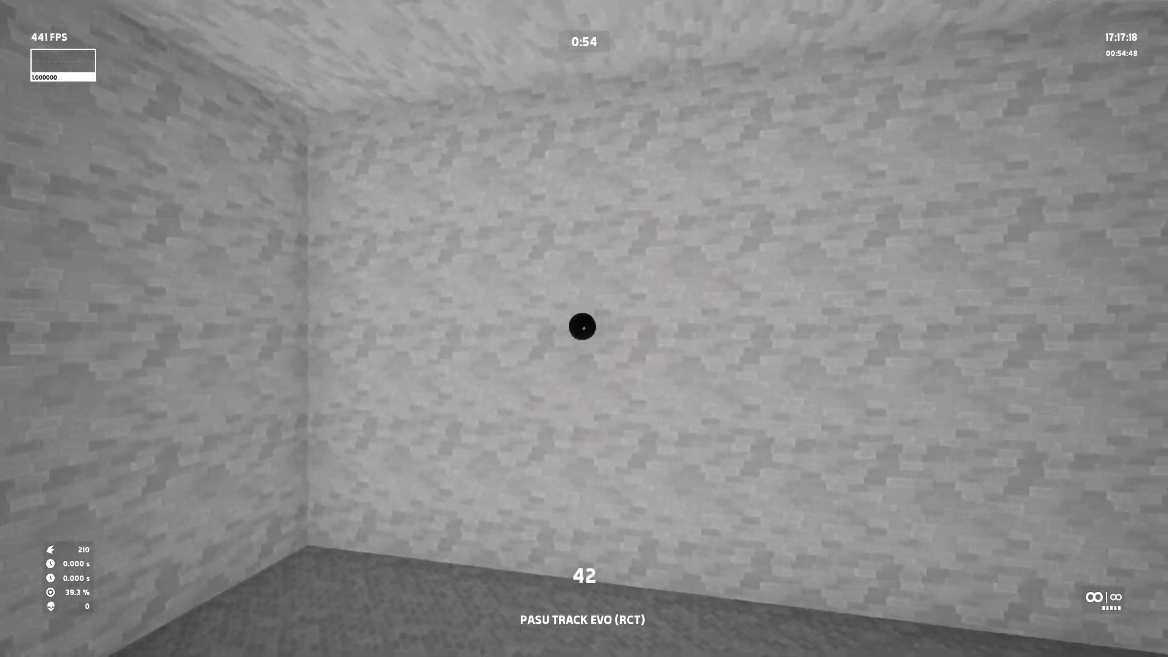
{"action": "left_click_drag", "start_coordinate": [585, 329], "coordinate": [589, 327]}
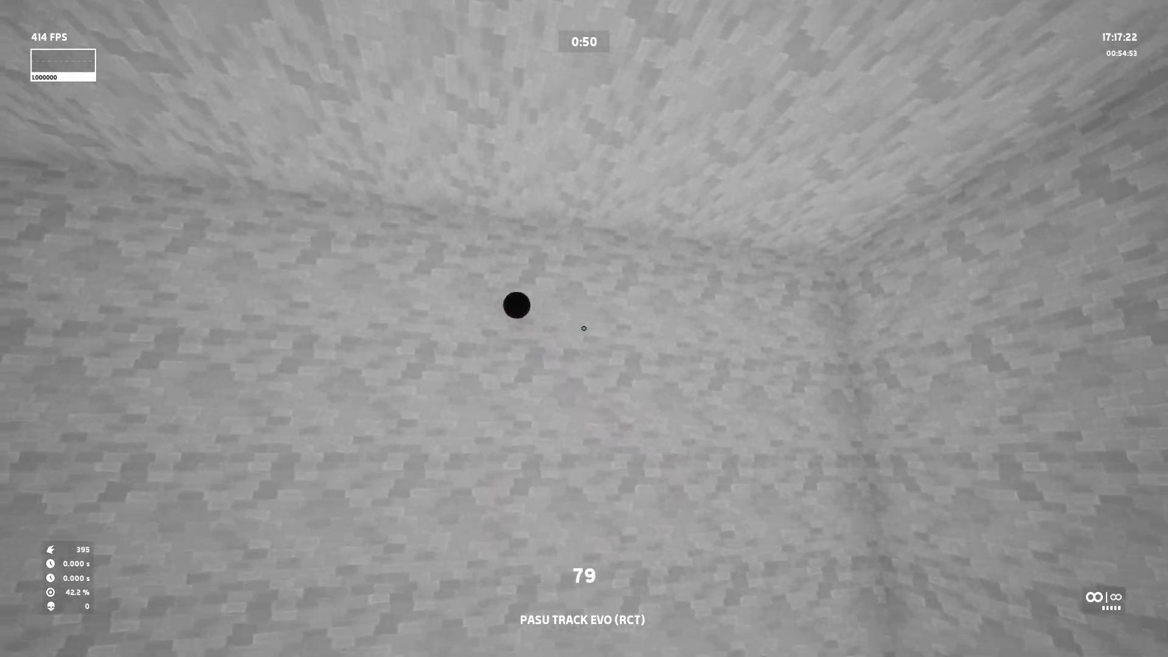
{"action": "mouse_move", "coordinate": [584, 329]}
{"action": "left_mouse_down"}
{"action": "mouse_move", "coordinate": [602, 330]}
{"action": "mouse_move", "coordinate": [571, 321]}
{"action": "mouse_move", "coordinate": [562, 342]}
{"action": "mouse_move", "coordinate": [522, 329]}
{"action": "mouse_move", "coordinate": [589, 361]}
{"action": "mouse_move", "coordinate": [631, 334]}
{"action": "mouse_move", "coordinate": [580, 361]}
{"action": "mouse_move", "coordinate": [520, 329]}
{"action": "mouse_move", "coordinate": [585, 314]}
{"action": "mouse_move", "coordinate": [564, 352]}
{"action": "mouse_move", "coordinate": [557, 315]}
{"action": "mouse_move", "coordinate": [584, 357]}
{"action": "mouse_move", "coordinate": [583, 320]}
{"action": "mouse_move", "coordinate": [553, 334]}
{"action": "mouse_move", "coordinate": [603, 316]}
{"action": "mouse_move", "coordinate": [582, 327]}
{"action": "mouse_move", "coordinate": [639, 322]}
{"action": "mouse_move", "coordinate": [562, 338]}
{"action": "mouse_move", "coordinate": [556, 302]}
{"action": "mouse_move", "coordinate": [607, 349]}
{"action": "mouse_move", "coordinate": [584, 365]}
{"action": "mouse_move", "coordinate": [548, 337]}
{"action": "mouse_move", "coordinate": [586, 292]}
{"action": "mouse_move", "coordinate": [566, 366]}
{"action": "mouse_move", "coordinate": [575, 329]}
{"action": "mouse_move", "coordinate": [594, 319]}
{"action": "mouse_move", "coordinate": [585, 383]}
{"action": "left_mouse_up"}
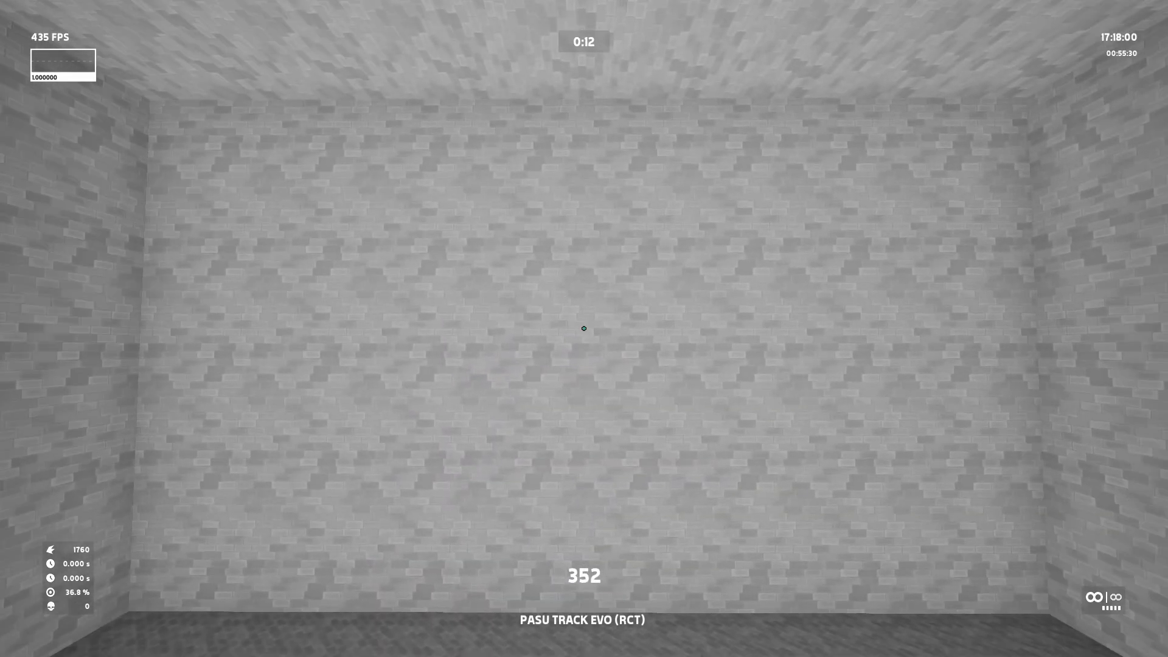
{"action": "mouse_move", "coordinate": [585, 329]}
{"action": "left_mouse_down"}
{"action": "mouse_move", "coordinate": [548, 292]}
{"action": "mouse_move", "coordinate": [603, 347]}
{"action": "mouse_move", "coordinate": [585, 383]}
{"action": "mouse_move", "coordinate": [566, 302]}
{"action": "mouse_move", "coordinate": [567, 365]}
{"action": "mouse_move", "coordinate": [593, 348]}
{"action": "mouse_move", "coordinate": [548, 310]}
{"action": "mouse_move", "coordinate": [640, 356]}
{"action": "mouse_move", "coordinate": [557, 329]}
{"action": "mouse_move", "coordinate": [603, 330]}
{"action": "mouse_move", "coordinate": [584, 365]}
{"action": "mouse_move", "coordinate": [576, 356]}
{"action": "left_mouse_up"}
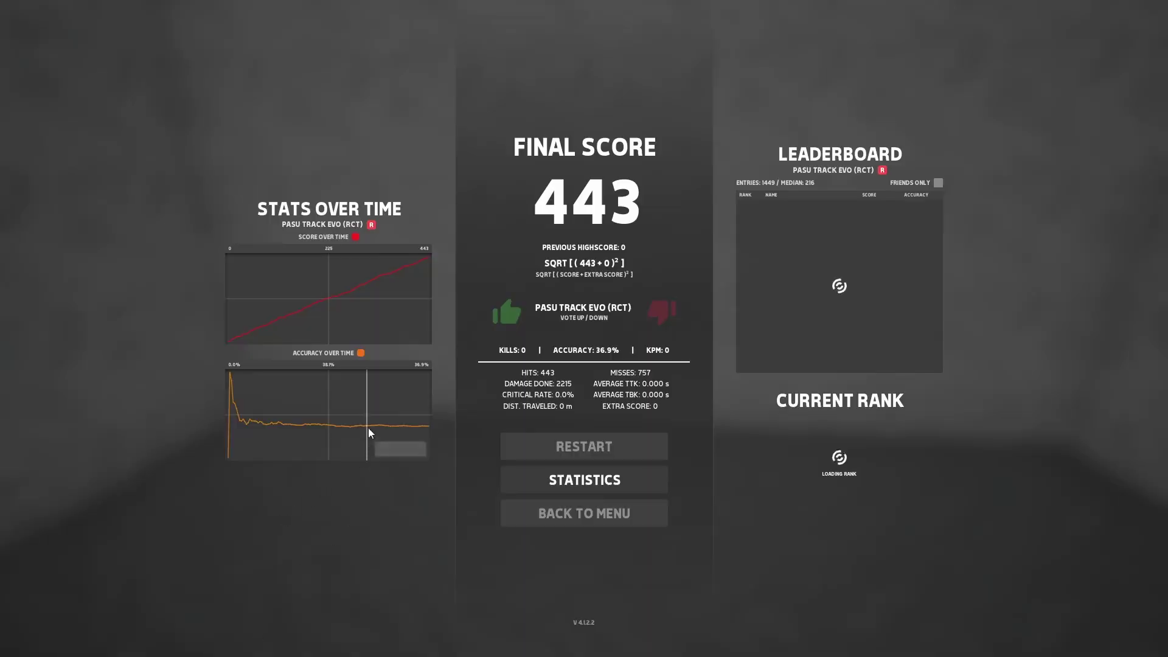